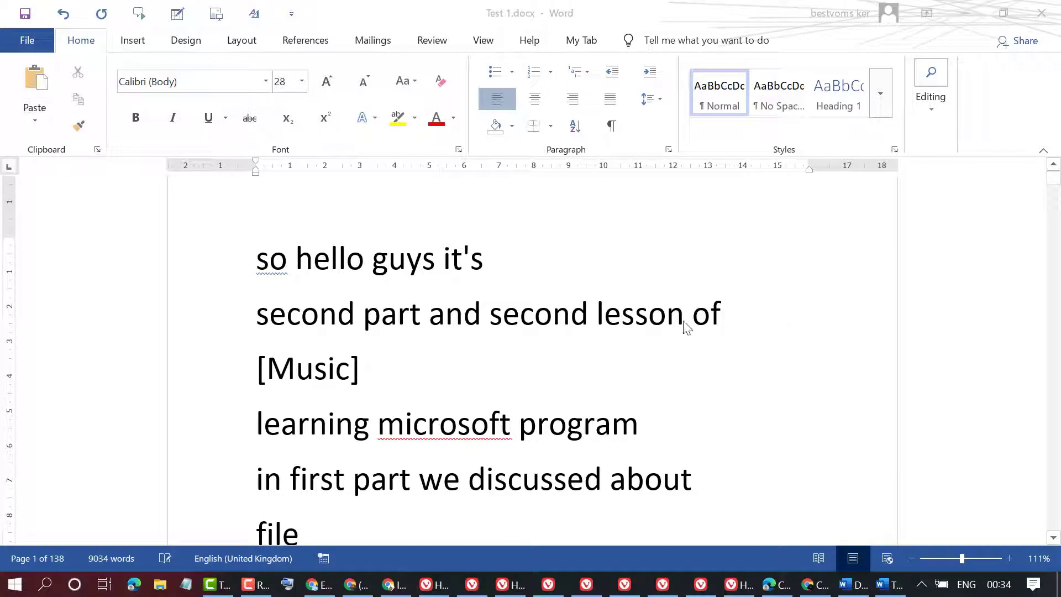
pyautogui.scroll(-3, 687, 329)
pyautogui.scroll(-3, 686, 328)
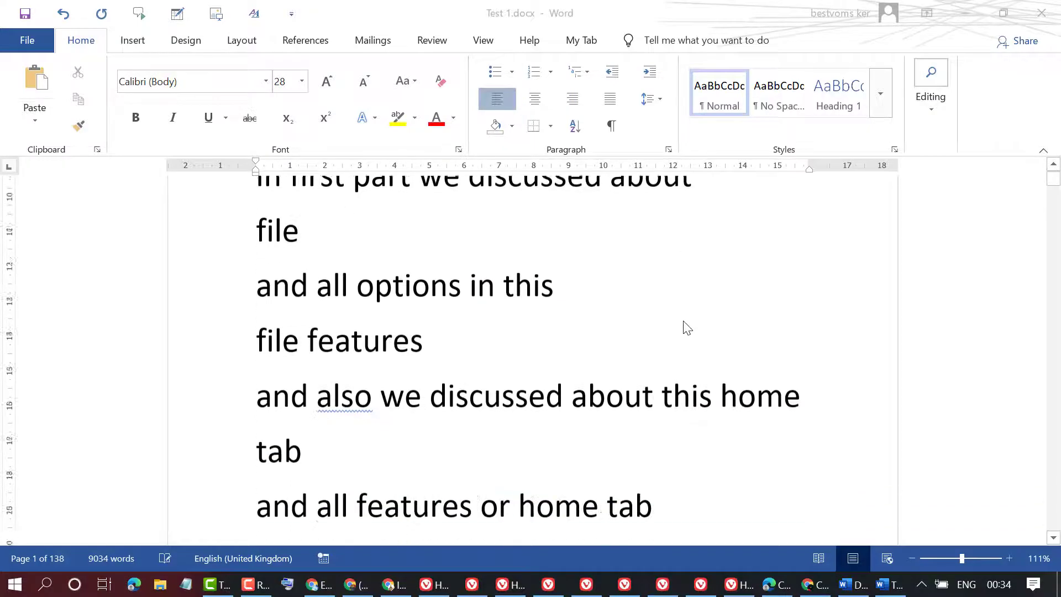
pyautogui.scroll(-3, 687, 328)
pyautogui.scroll(-3, 688, 328)
pyautogui.scroll(-4, 687, 328)
pyautogui.scroll(-3, 687, 329)
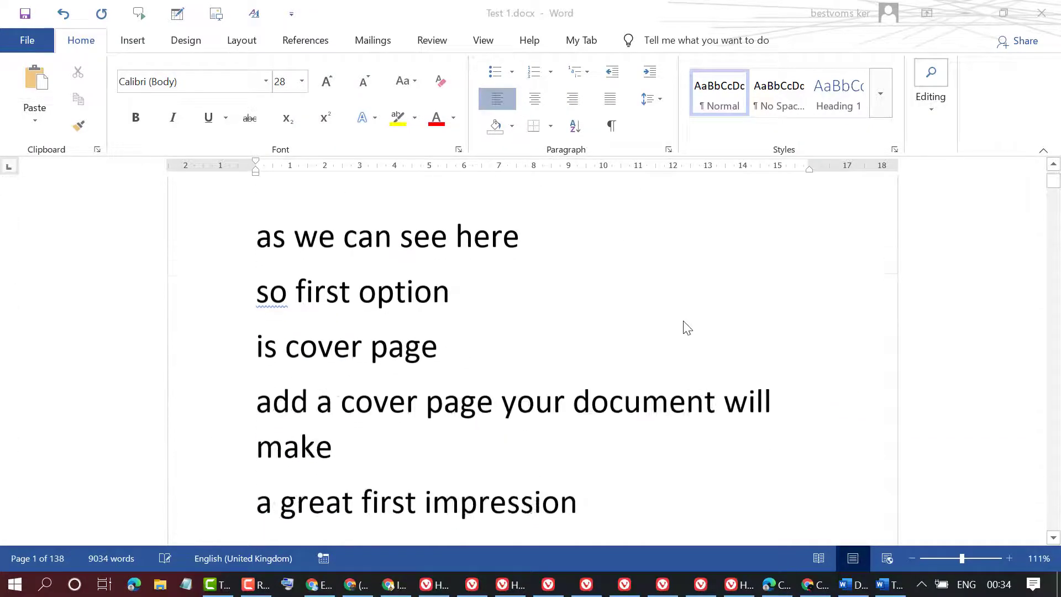
pyautogui.scroll(-1, 687, 329)
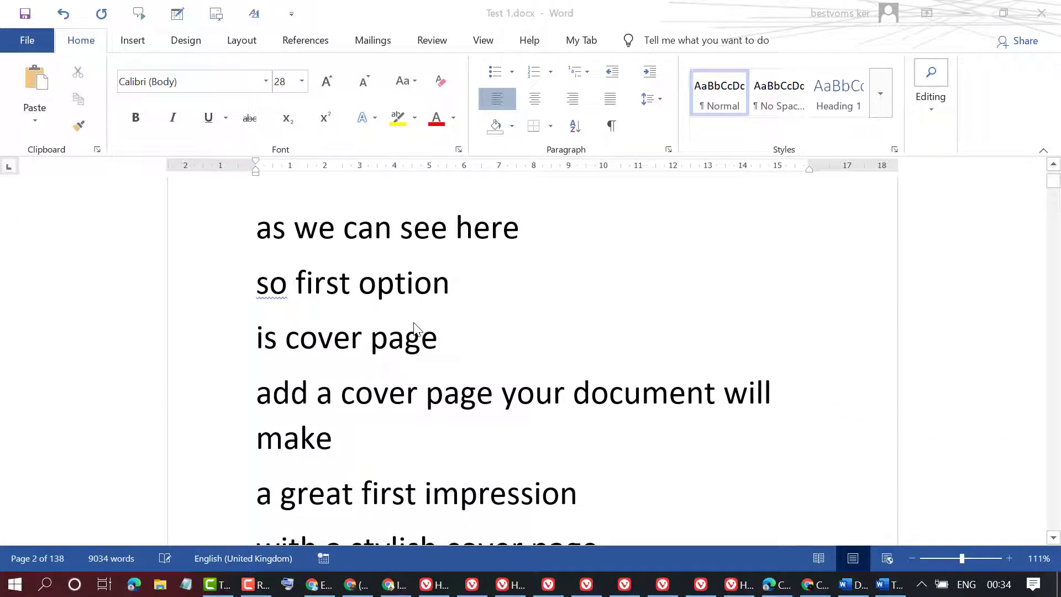
pyautogui.scroll(-3, 417, 328)
pyautogui.scroll(-1, 417, 329)
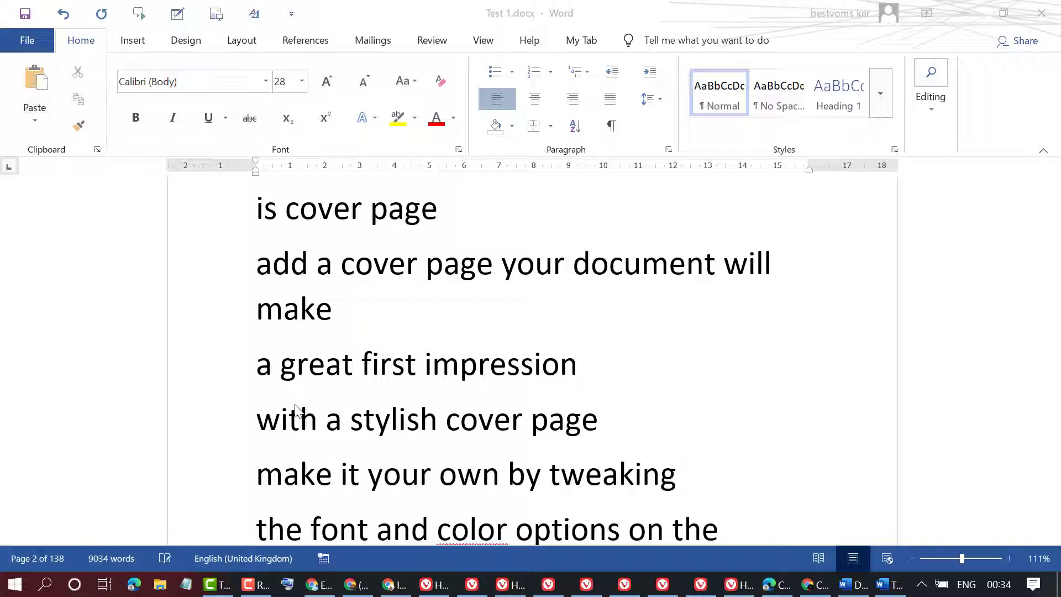
pyautogui.scroll(-3, 407, 303)
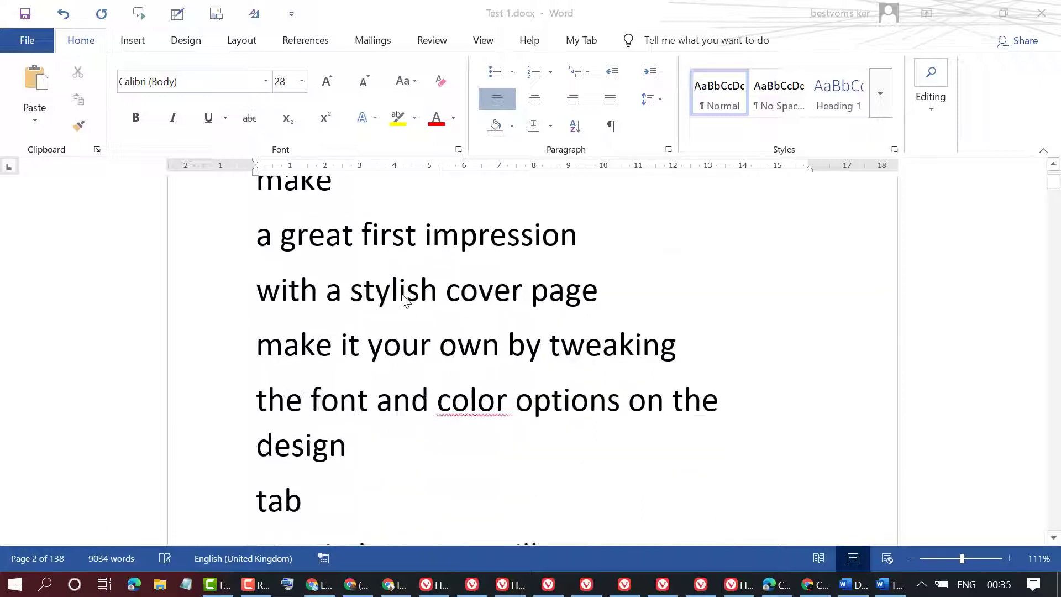
pyautogui.moveTo(1055, 185); pyautogui.dragTo(1054, 530)
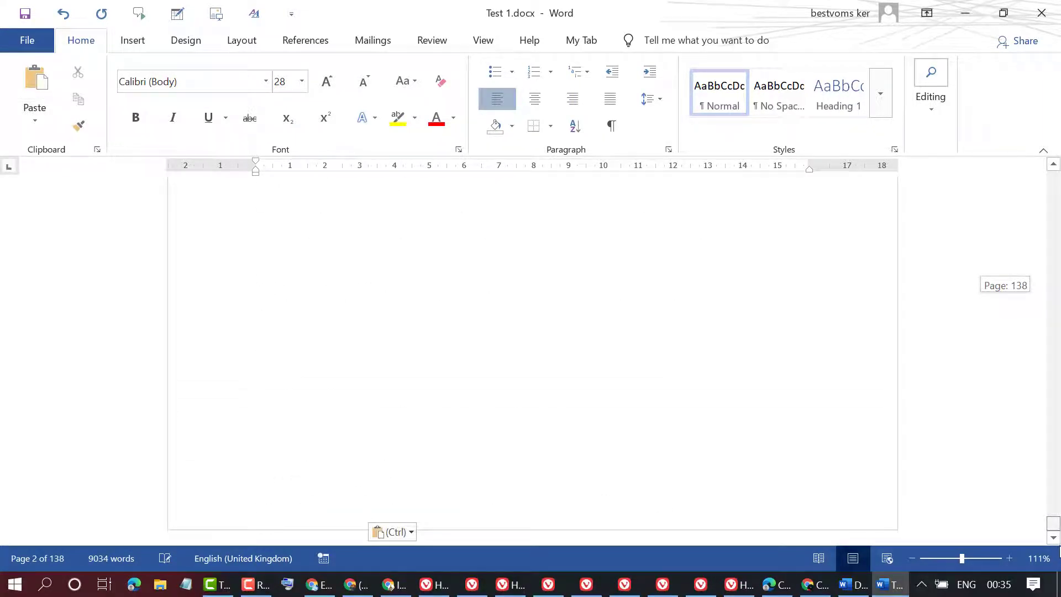
# Select the lines from promenade through site one, then clear the selection to restore the full count.
pyautogui.click(1054, 528)
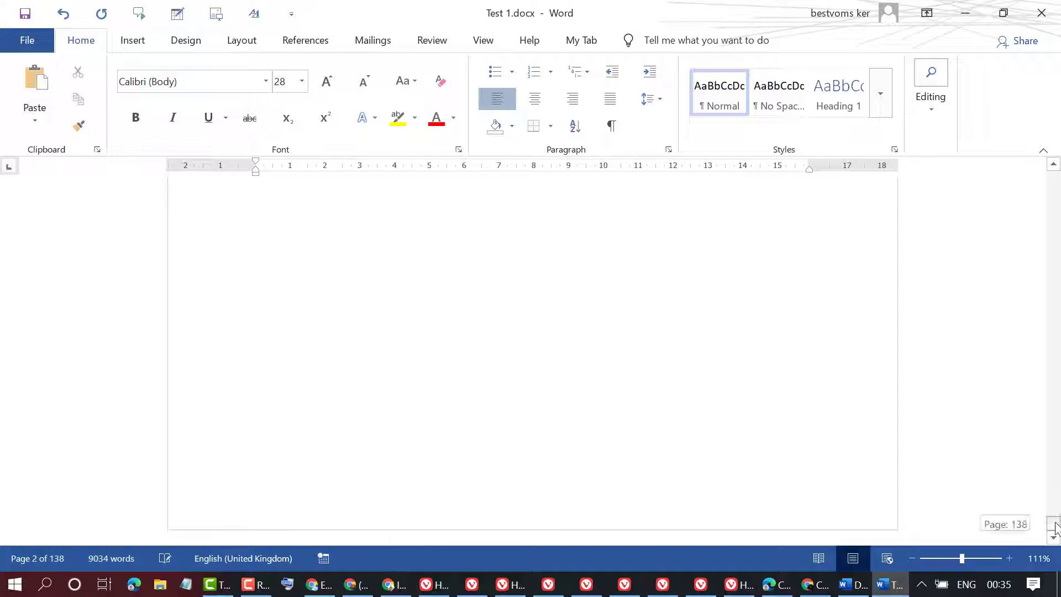
pyautogui.moveTo(1054, 528); pyautogui.dragTo(1054, 539)
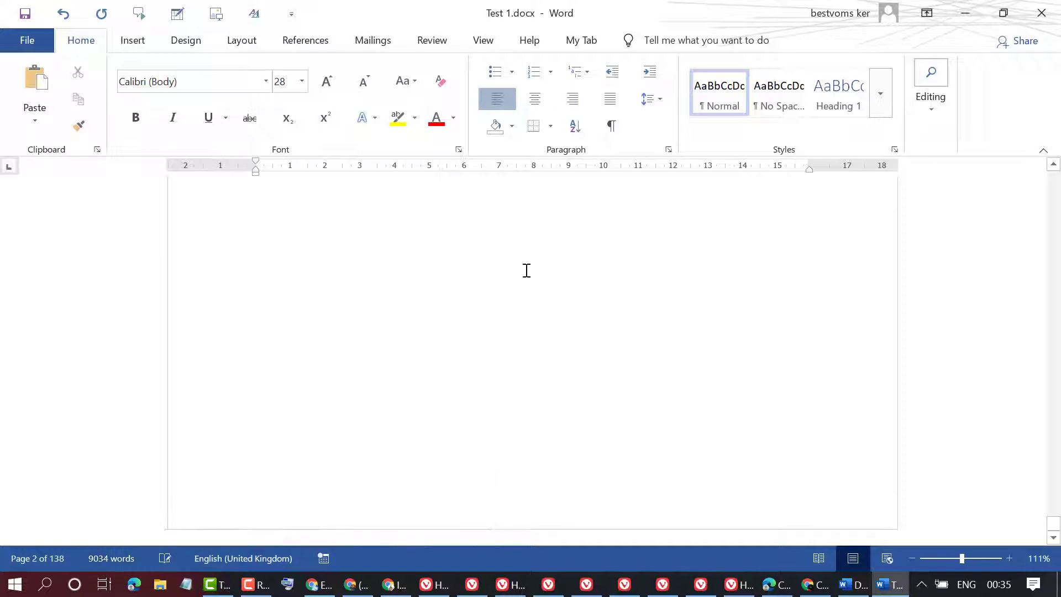
pyautogui.moveTo(1054, 522); pyautogui.dragTo(1046, 206)
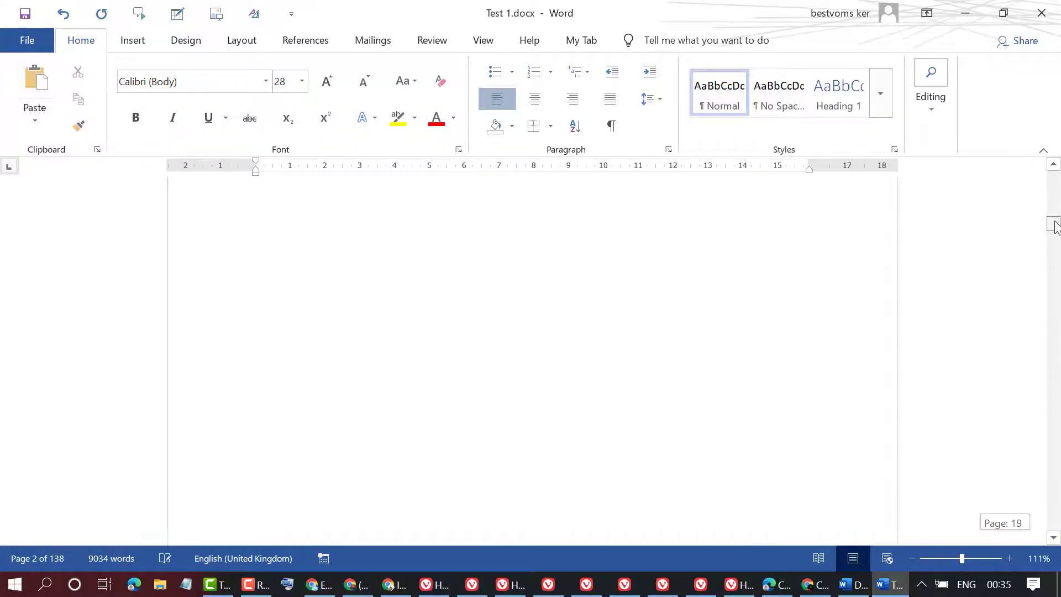
pyautogui.scroll(-3, 340, 431)
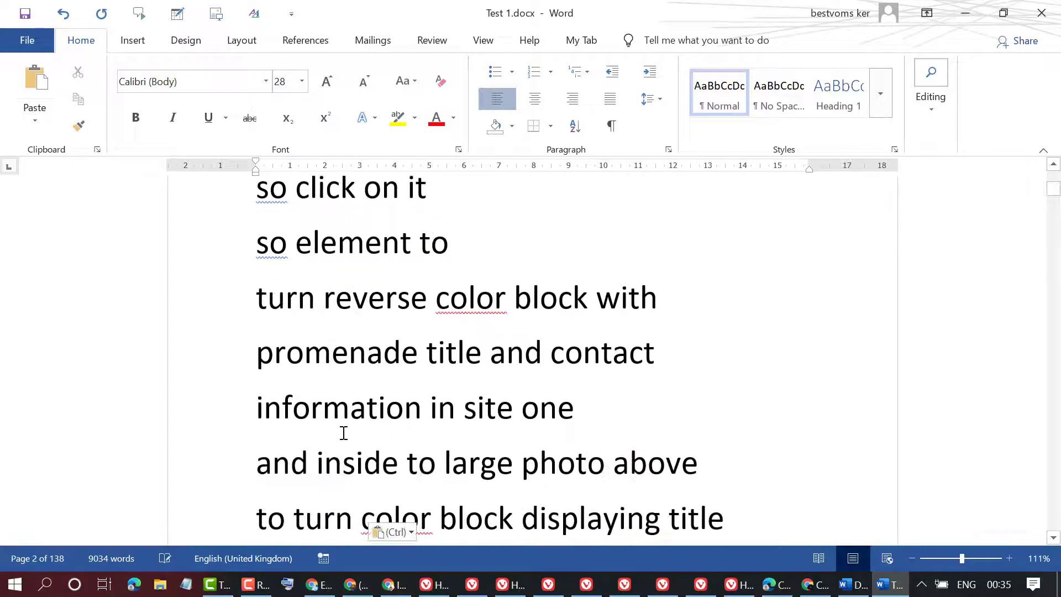
pyautogui.moveTo(256, 352); pyautogui.dragTo(603, 407)
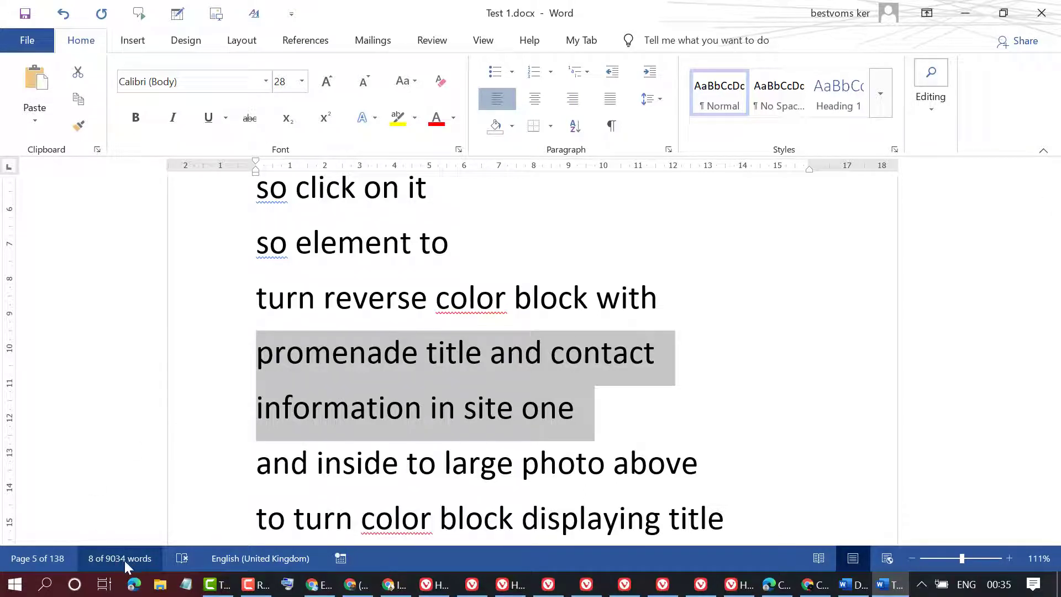
pyautogui.click(390, 421)
pyautogui.scroll(5, 331, 406)
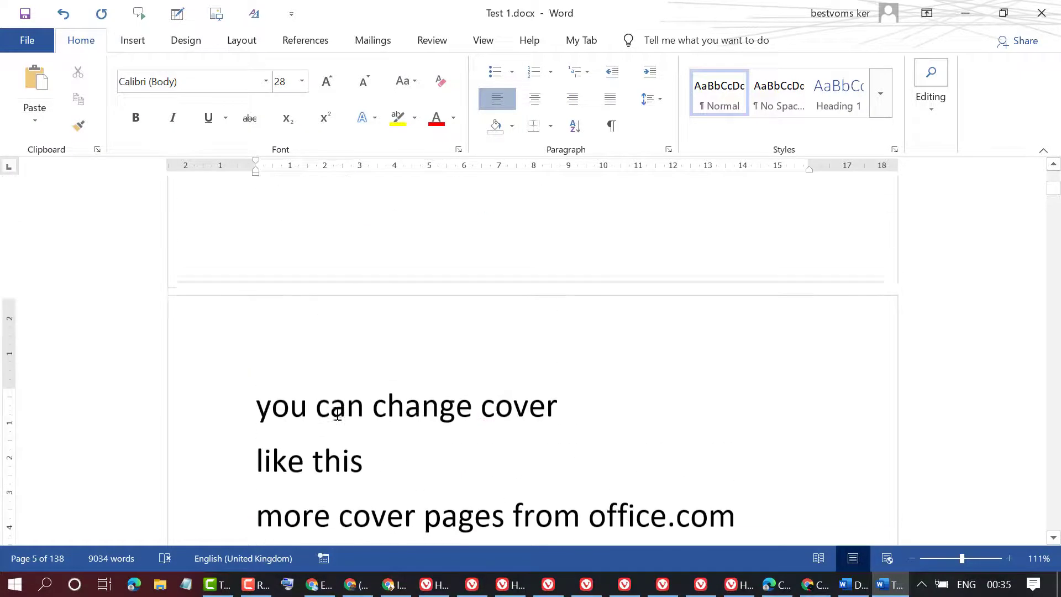
pyautogui.scroll(2, 337, 416)
pyautogui.scroll(-4, 338, 415)
pyautogui.scroll(-6, 338, 415)
pyautogui.scroll(-4, 337, 414)
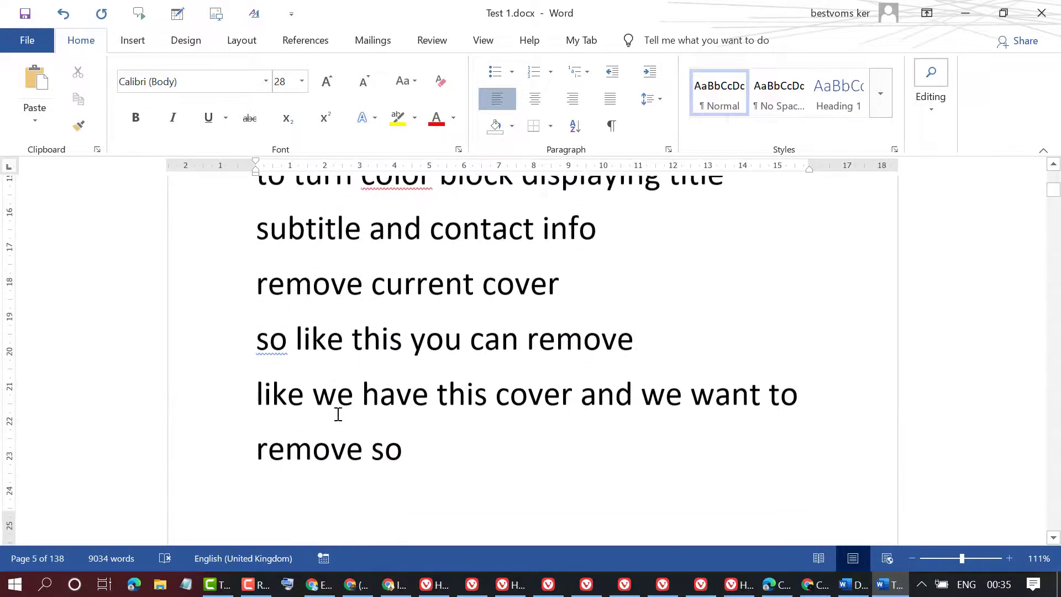
pyautogui.scroll(-5, 337, 415)
pyautogui.scroll(-3, 337, 414)
pyautogui.click(338, 415)
pyautogui.scroll(-3, 84, 43)
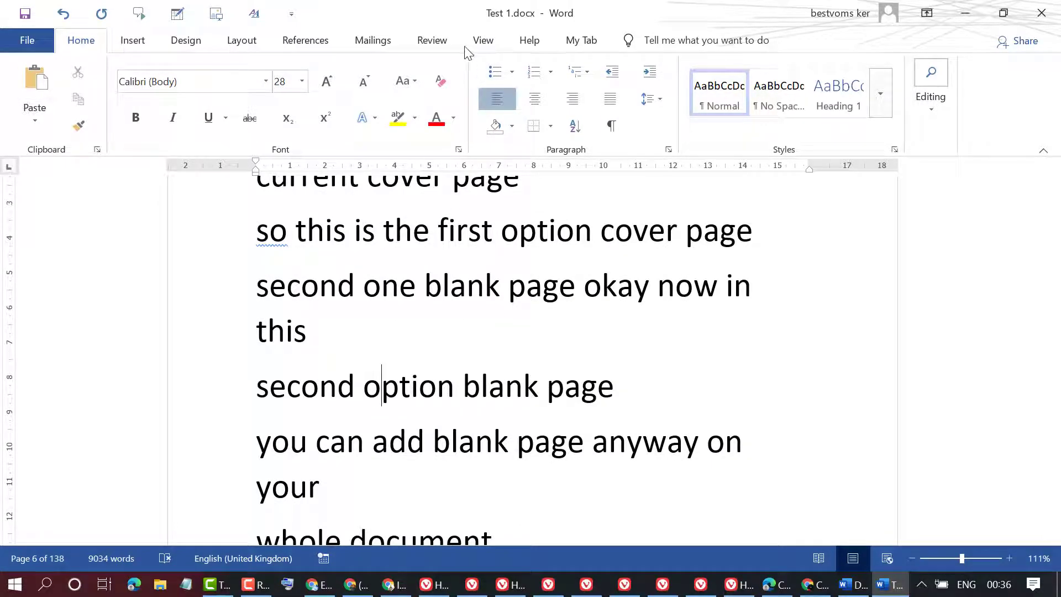
# Show the Word Count statistics from Review: 138 pages, 9,034 words, 1,995 paragraphs, 2,079 lines.
pyautogui.click(432, 40)
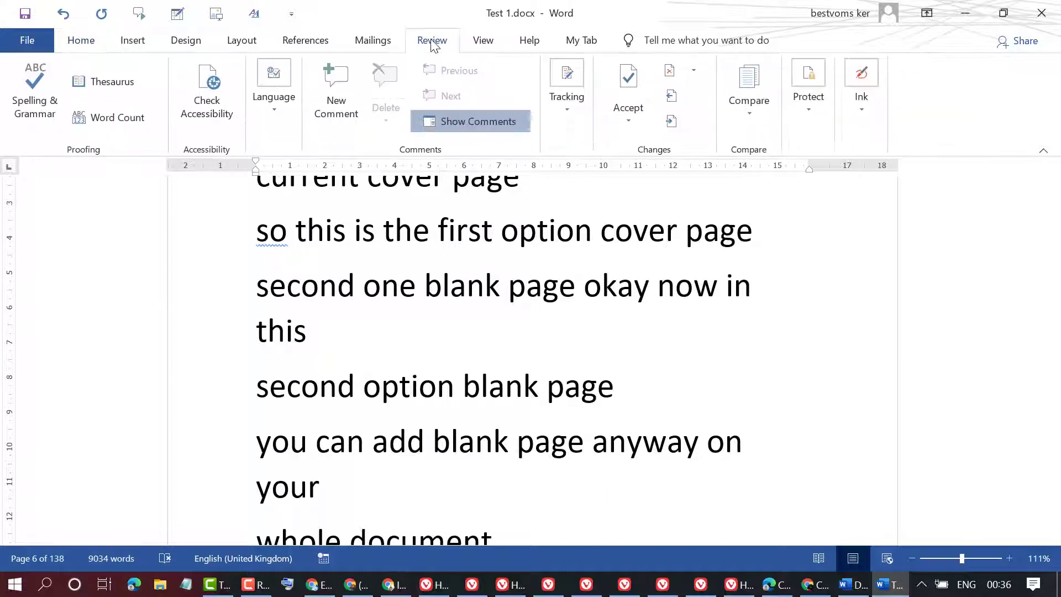
pyautogui.click(117, 117)
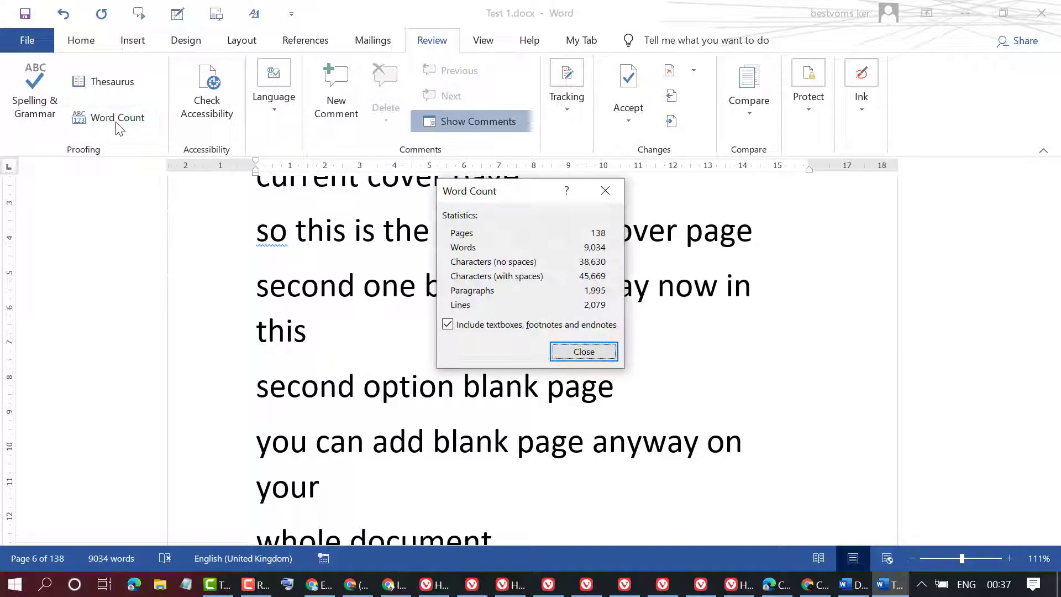